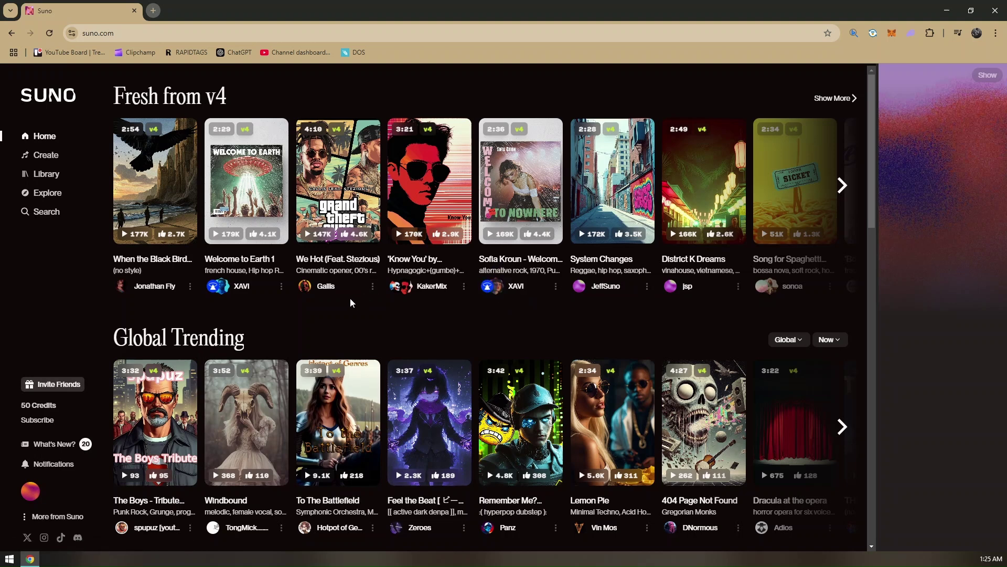
Scroll through the Home feed of featured songs
scroll(529, 349, "down", 5)
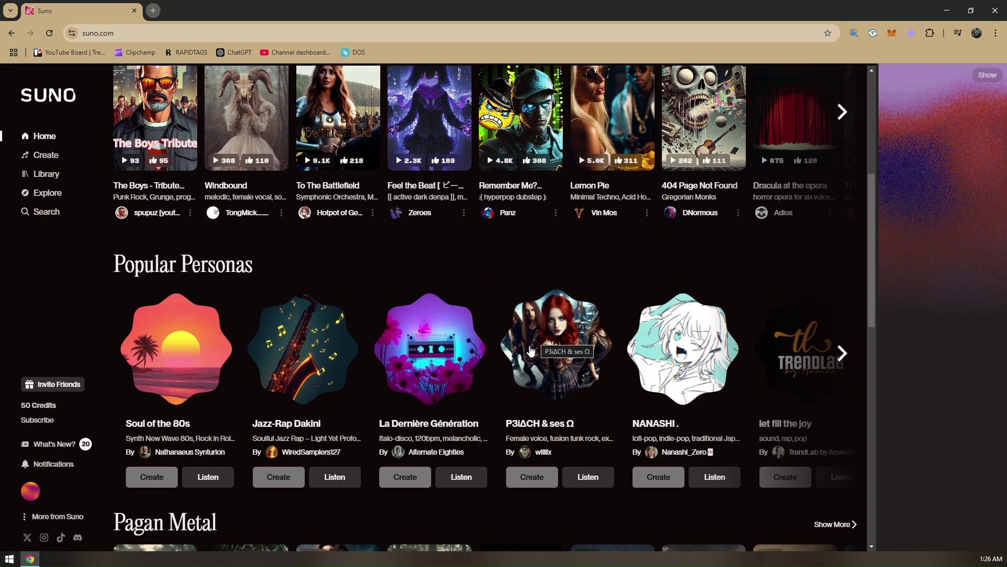
scroll(531, 350, "up", 5)
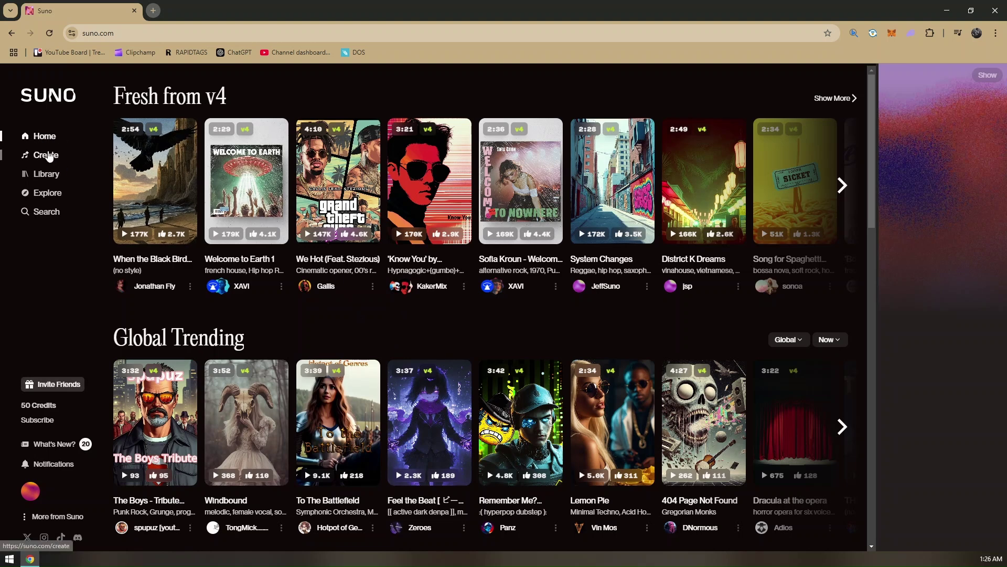
Go to the Create page and check the Workspace dropdown for My Workspace
left_click(45, 156)
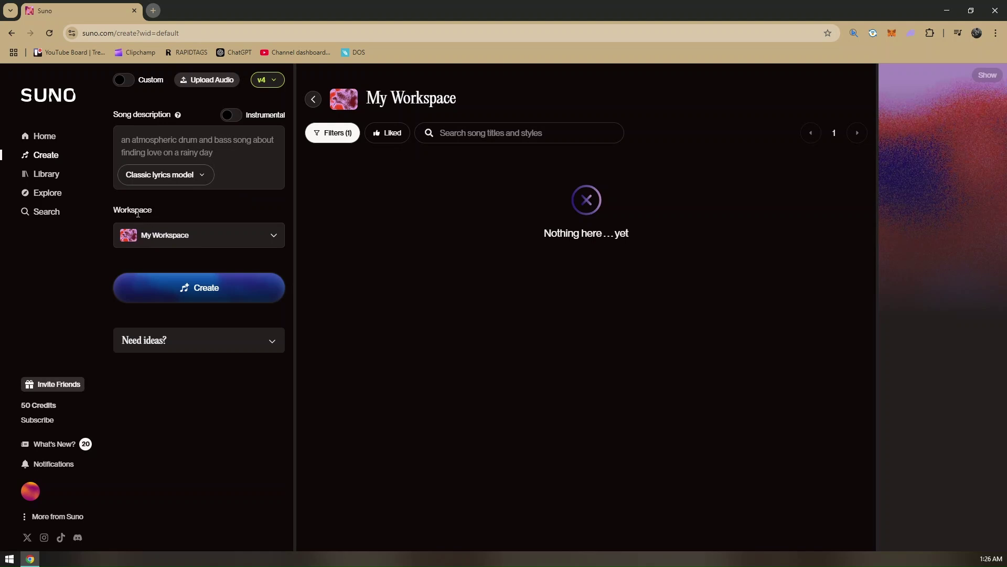
left_click(167, 241)
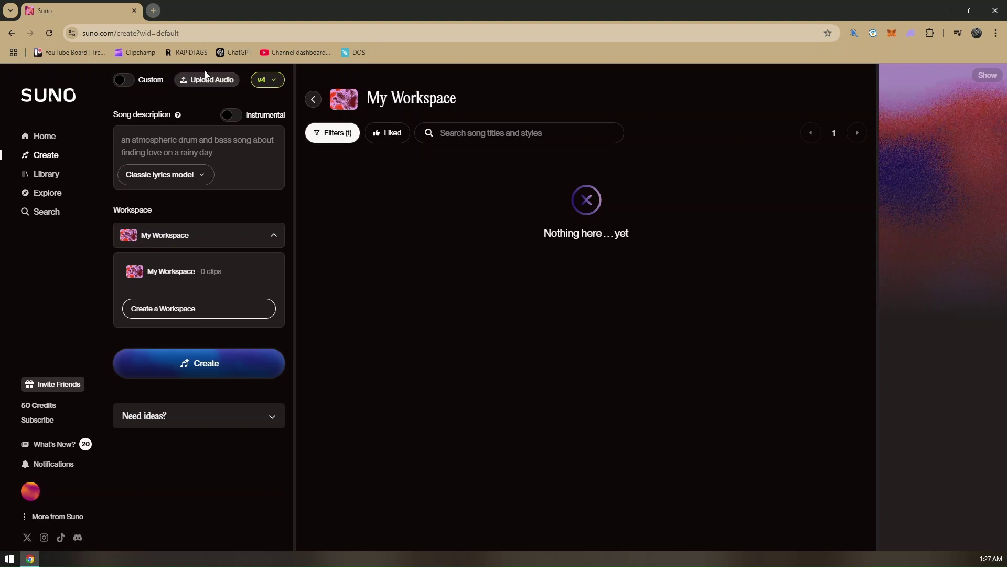
Turn on Custom mode and close the Welcome to Custom Mode pop-up
left_click(131, 82)
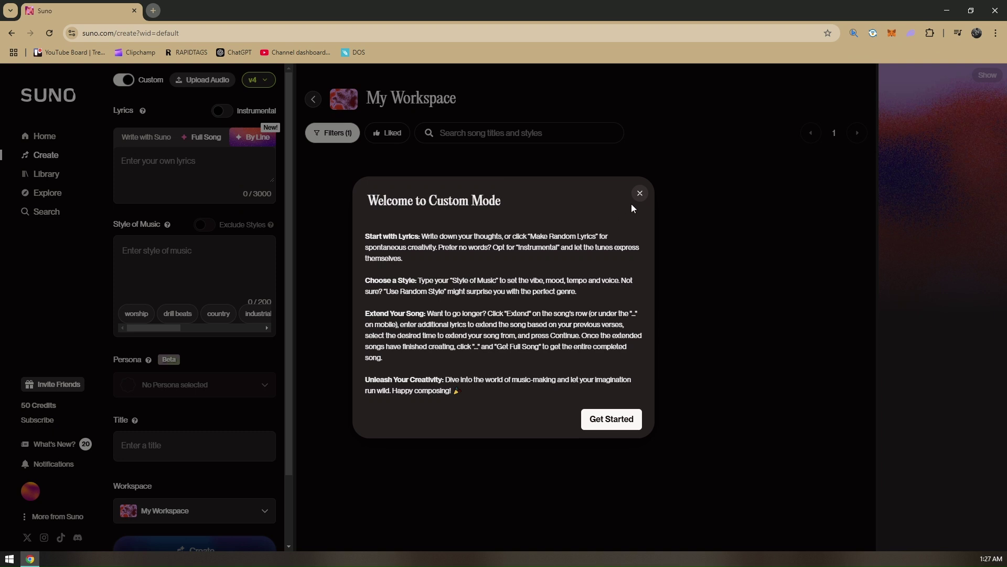
left_click(640, 194)
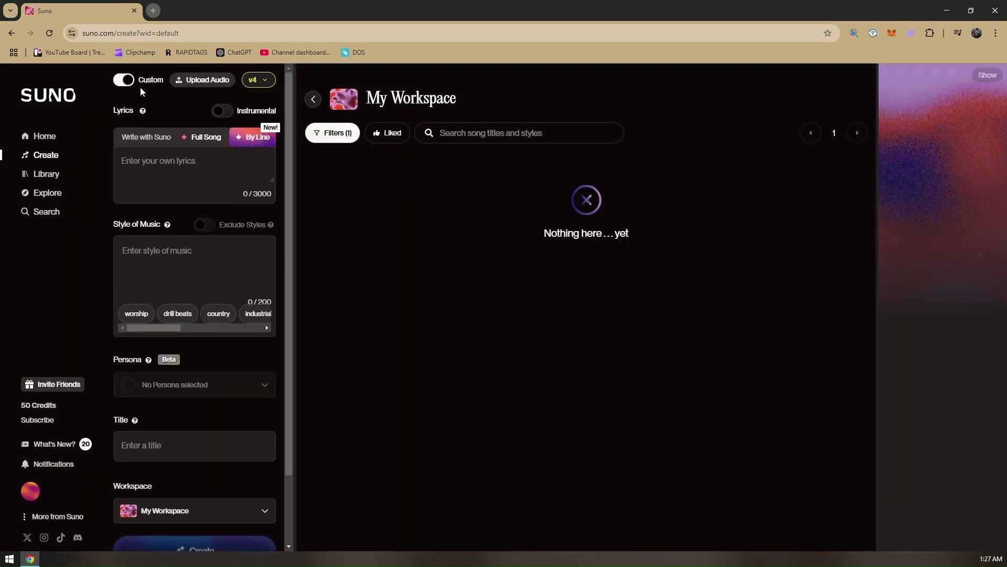
left_click(125, 81)
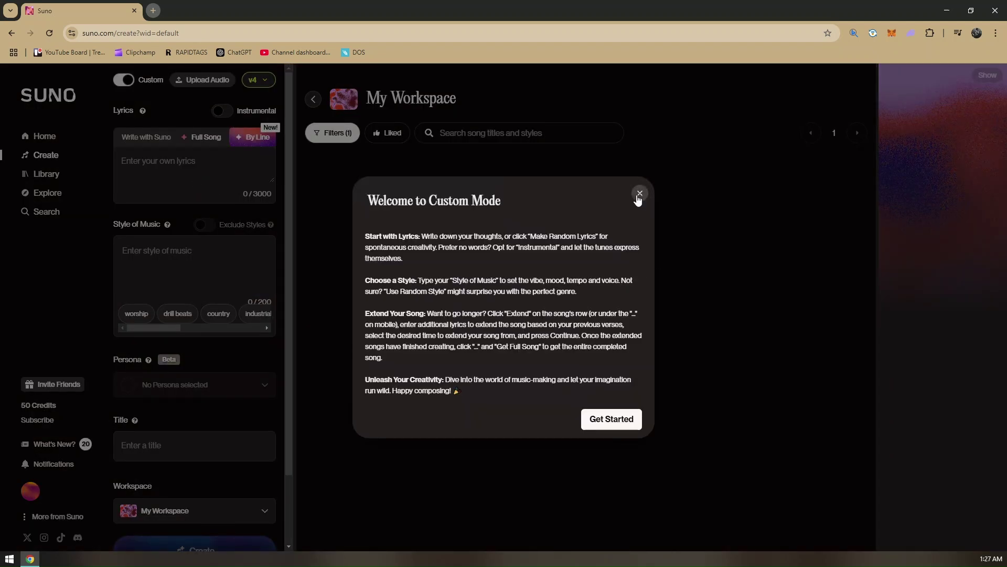
left_click(639, 193)
mouse_move(170, 219)
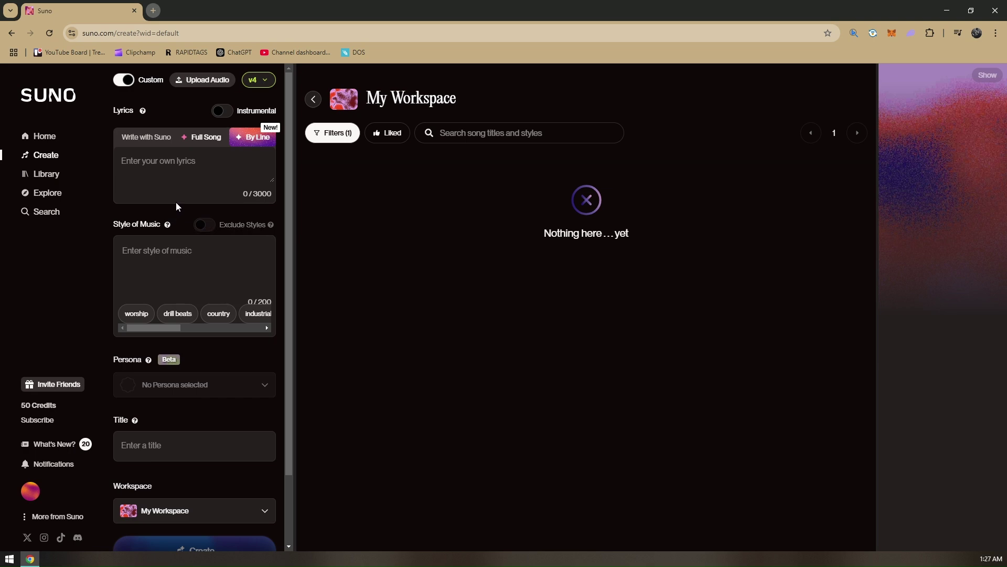
Start an audio upload, agree to the upload terms, and cancel the file picker
left_click(199, 81)
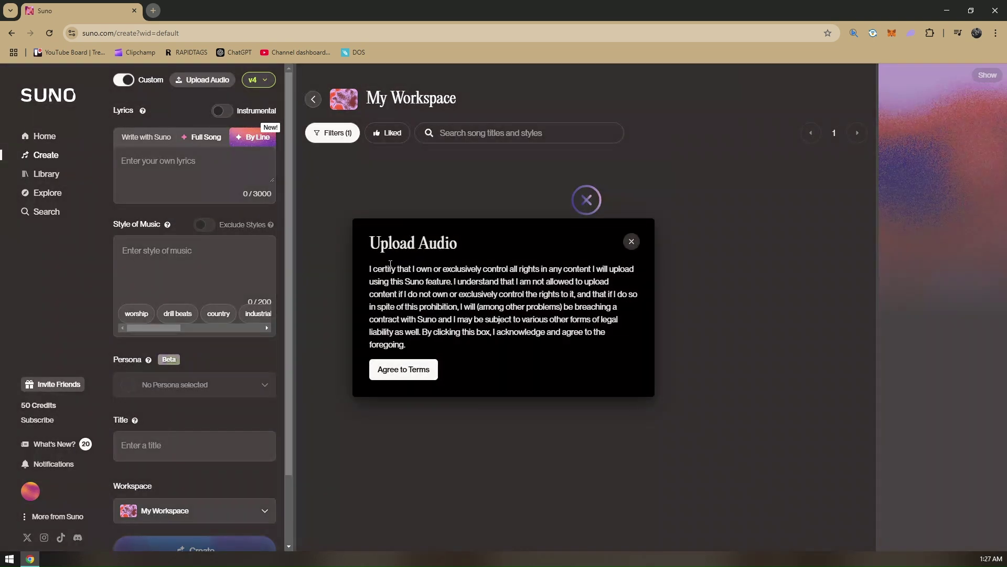
left_click(405, 374)
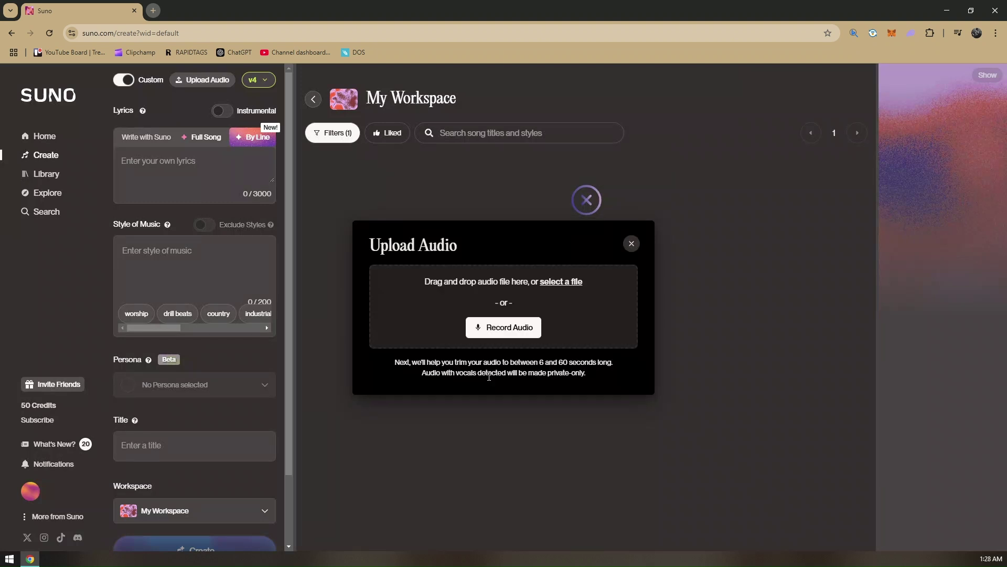
left_click(557, 284)
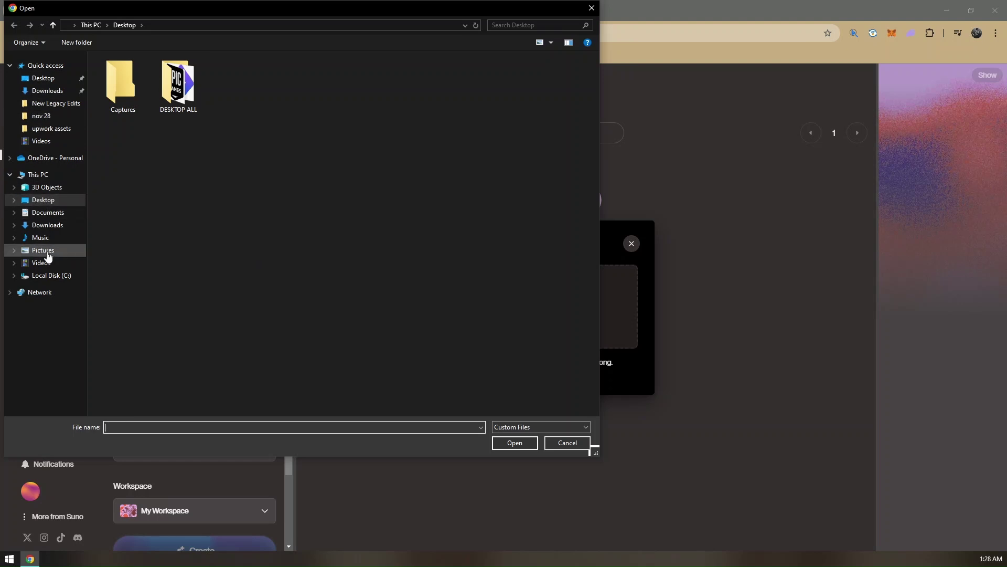
left_click(592, 7)
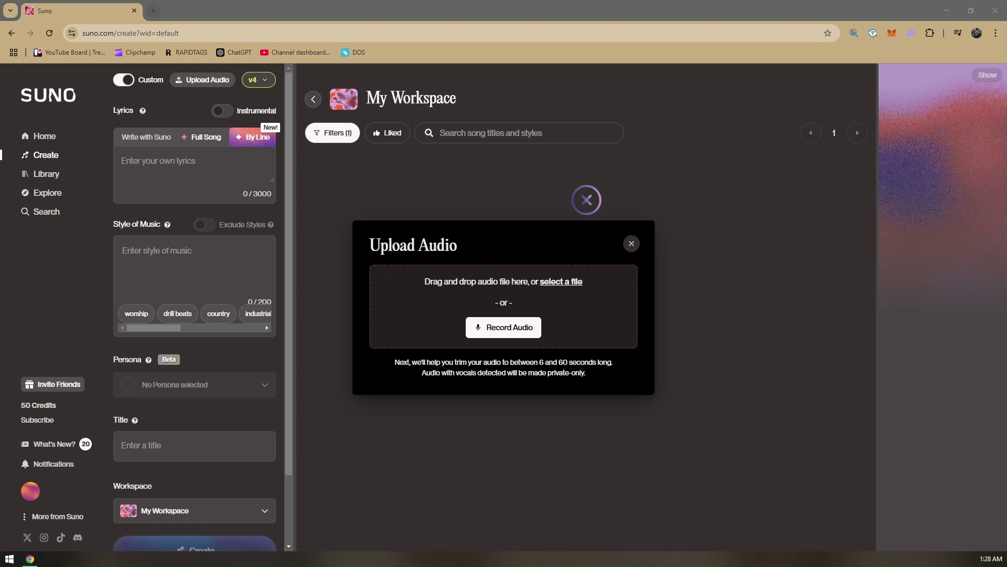
left_click(583, 308)
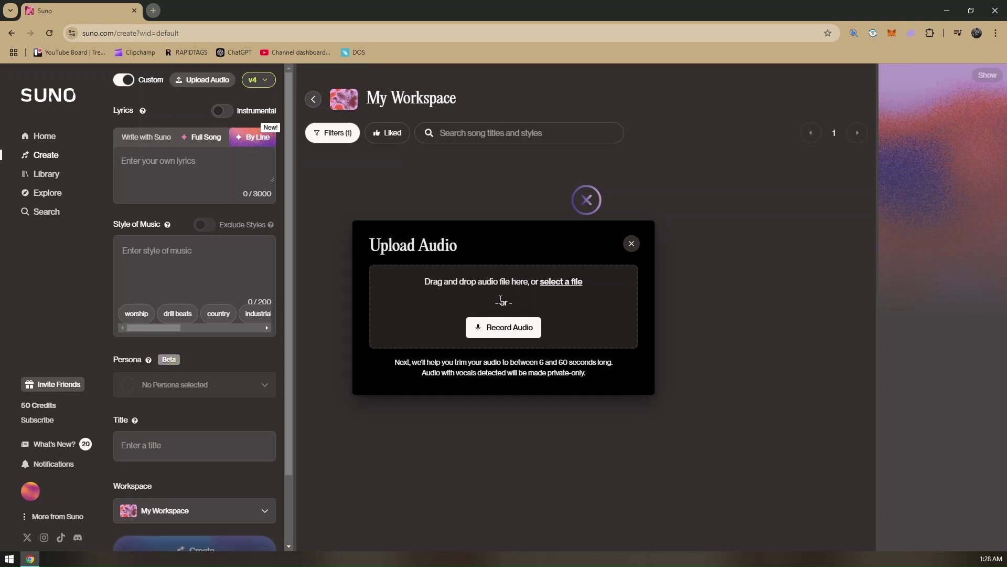
Allow microphone access and record a roughly 15-second voice clip, restarting once
left_click(500, 330)
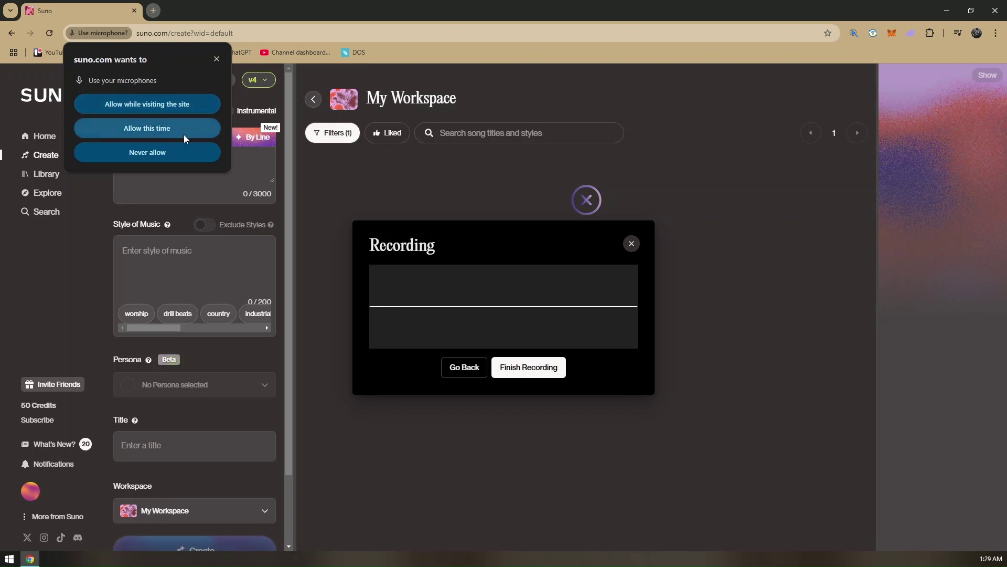
left_click(159, 107)
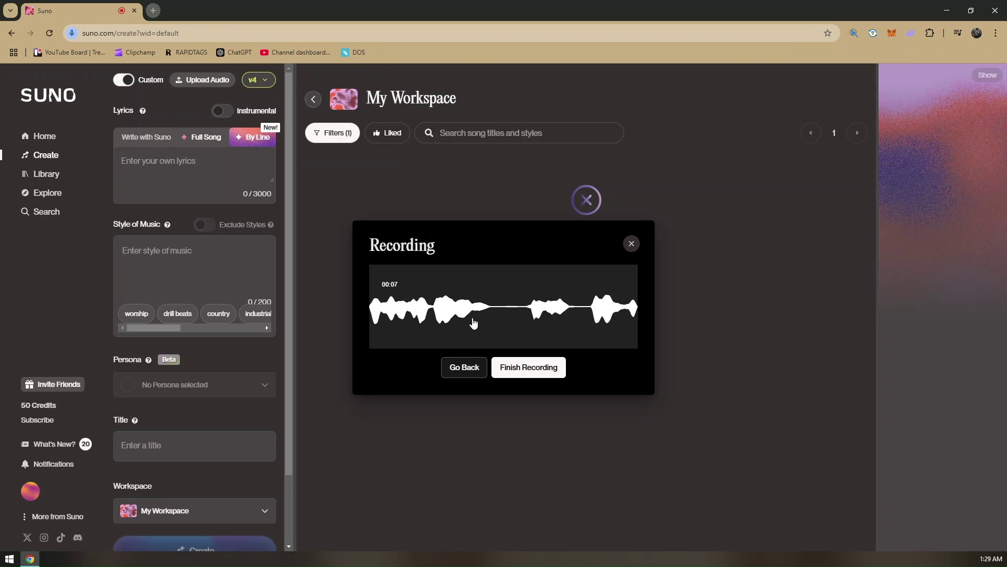
left_click(475, 369)
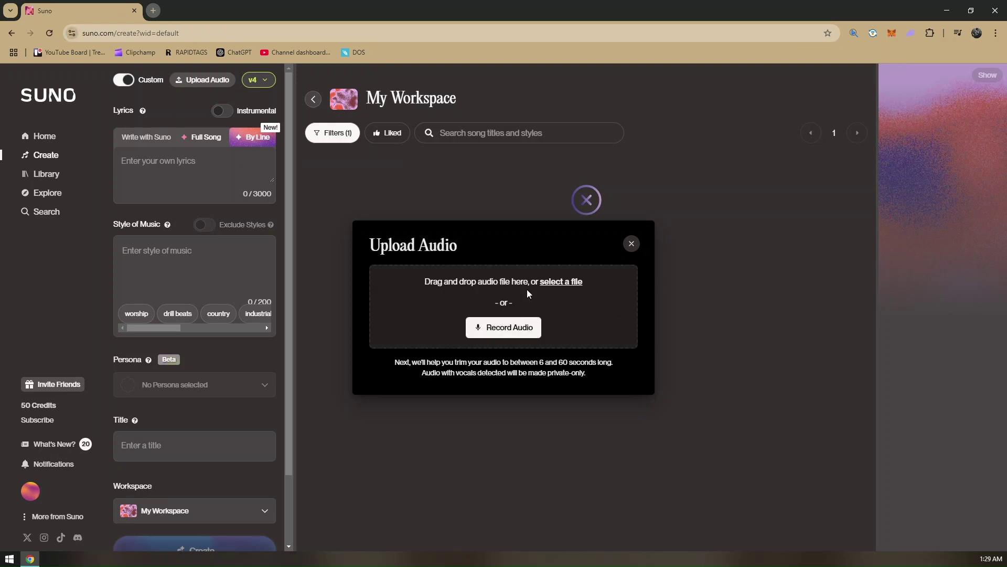
left_click(505, 327)
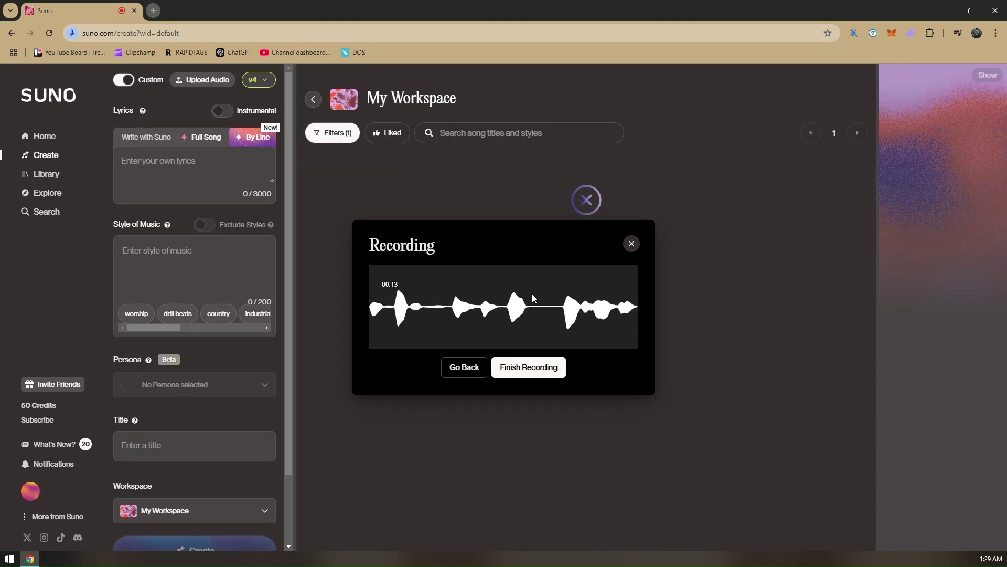
left_click(519, 366)
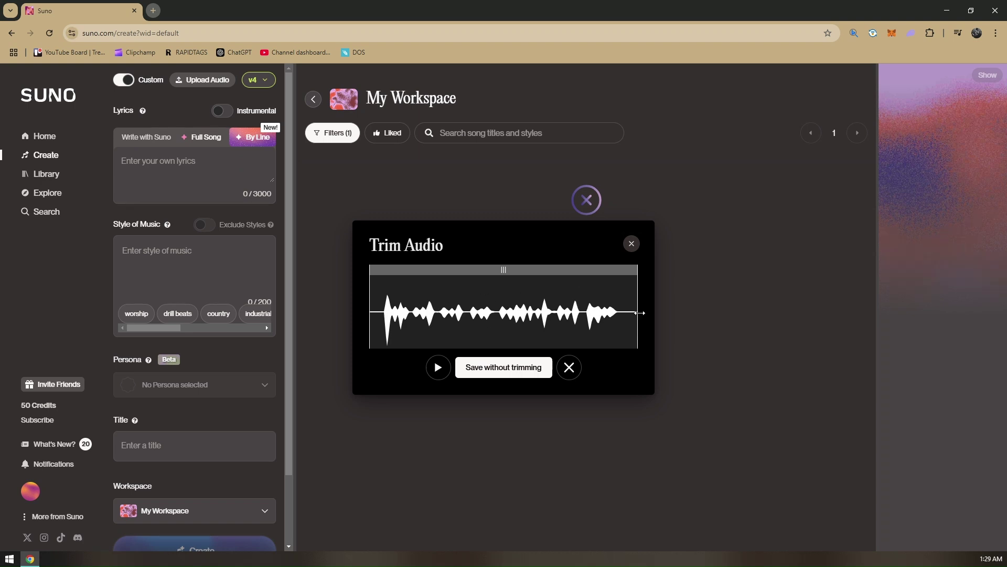
Keep the full 15.1s recording untrimmed and save it to My Workspace
mouse_move(636, 312)
left_mouse_down()
mouse_move(620, 315)
mouse_move(648, 318)
left_mouse_up()
left_click_drag(370, 318, 348, 324)
left_click(493, 370)
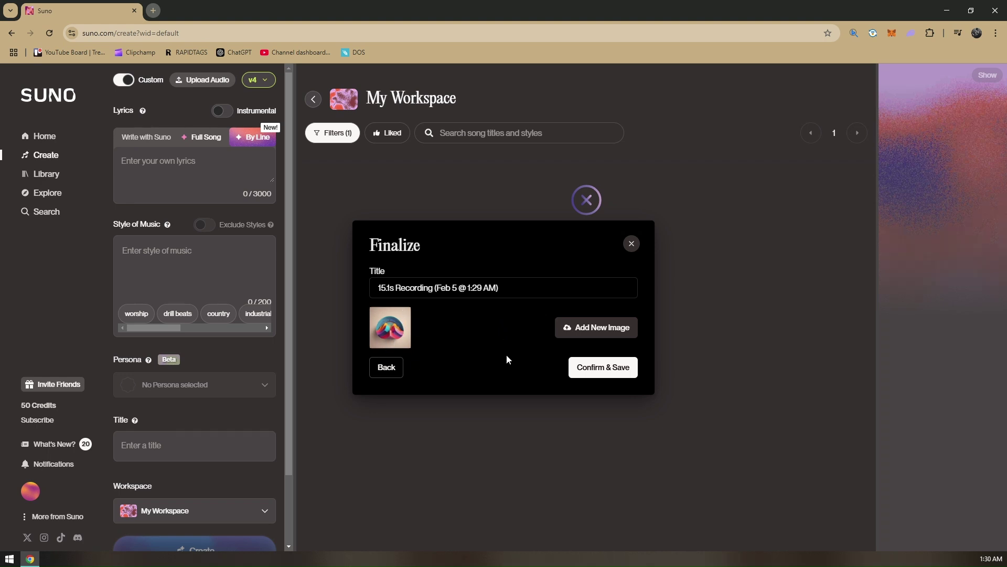
left_click(615, 371)
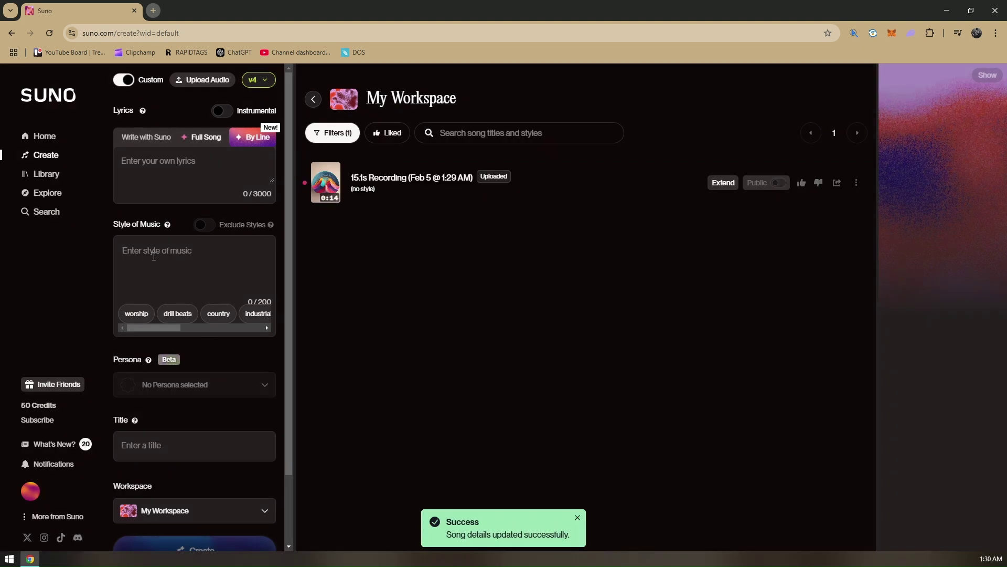
Accept the lyrics terms and paste eight lines, 'a for apple' through 'h for horse'
scroll(208, 272, "down", 2)
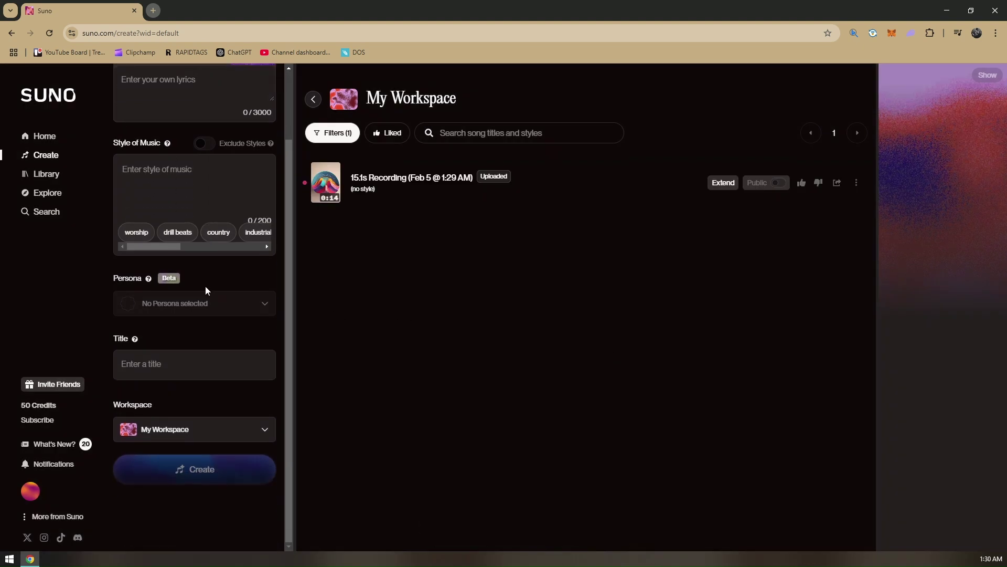
scroll(206, 285, "up", 2)
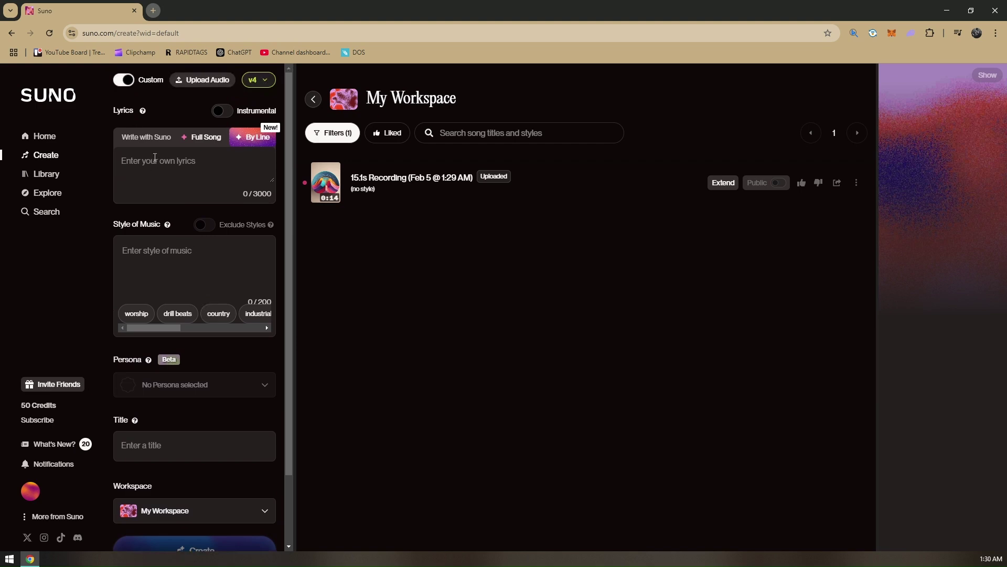
double_click(124, 111)
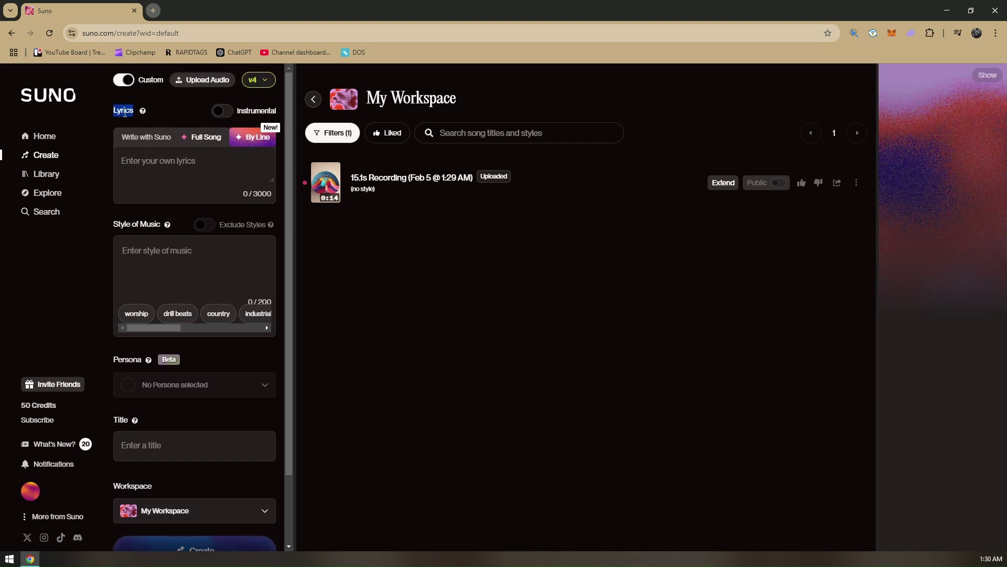
left_click(173, 168)
left_click(617, 362)
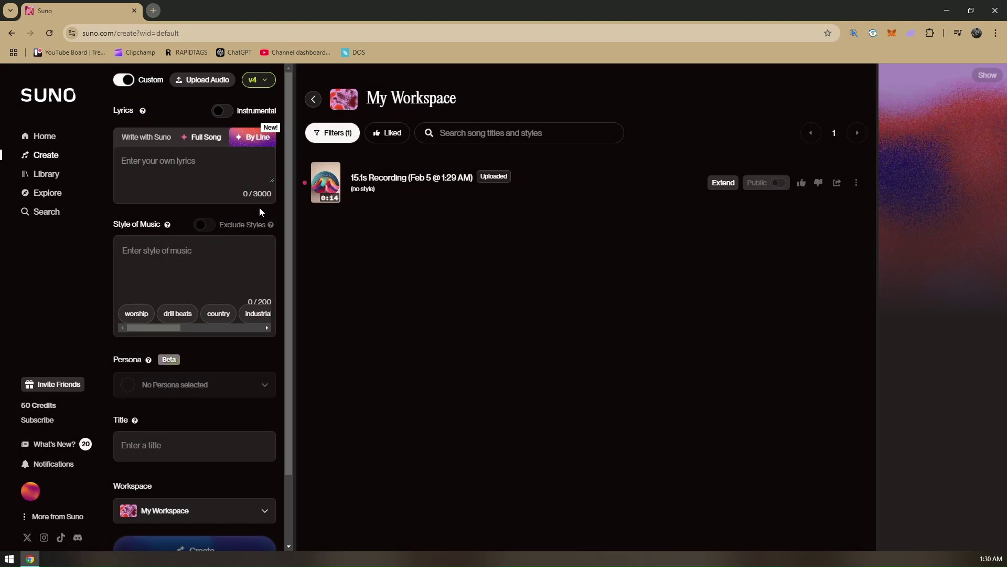
left_click(146, 174)
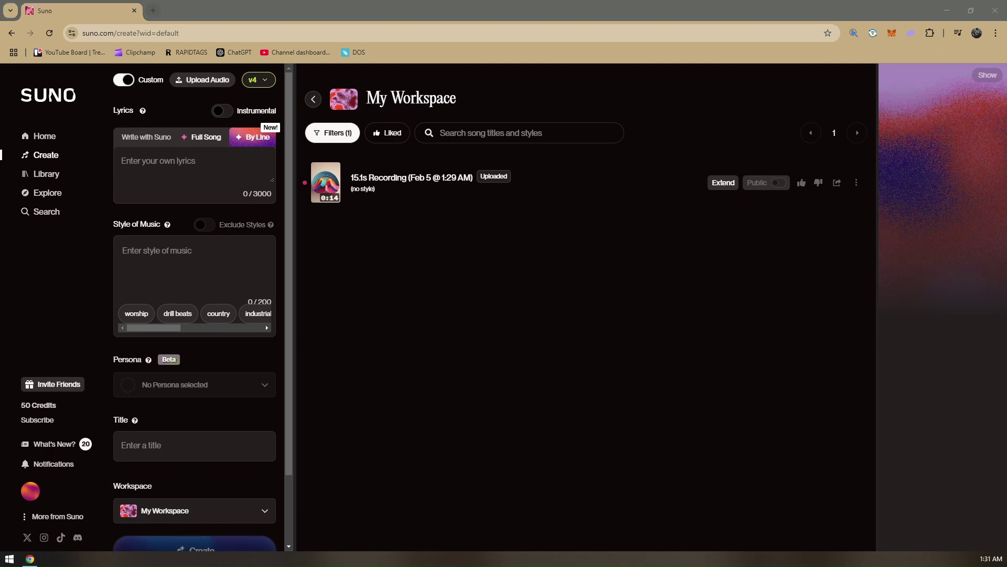
left_click(207, 165)
type("a for apple b for ball c for cat d for dog e for elephant f for fox g for goat h for horse")
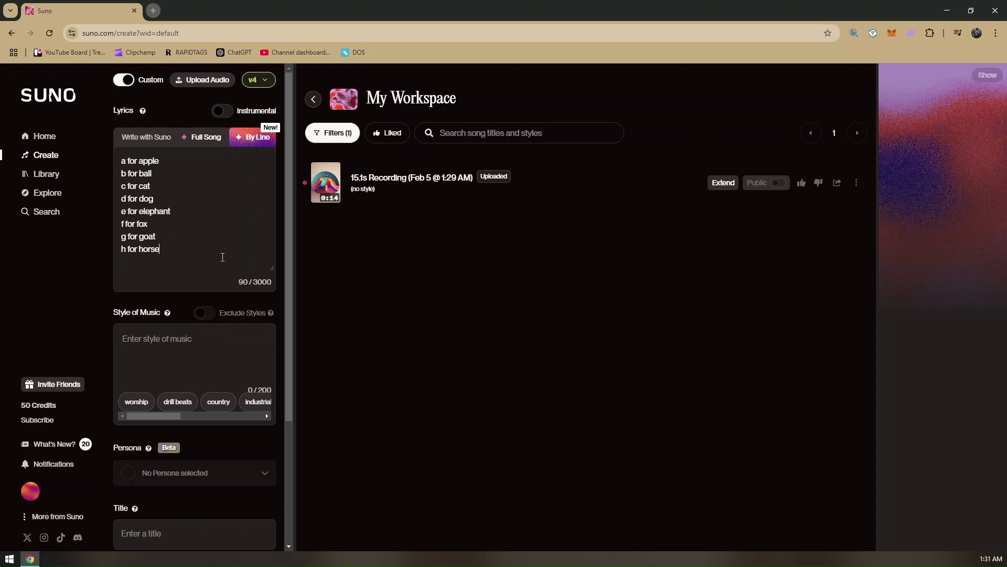
Type 'reggae' in Style of Music and add the 'reggae fusion' suggestion
scroll(172, 275, "down", 2)
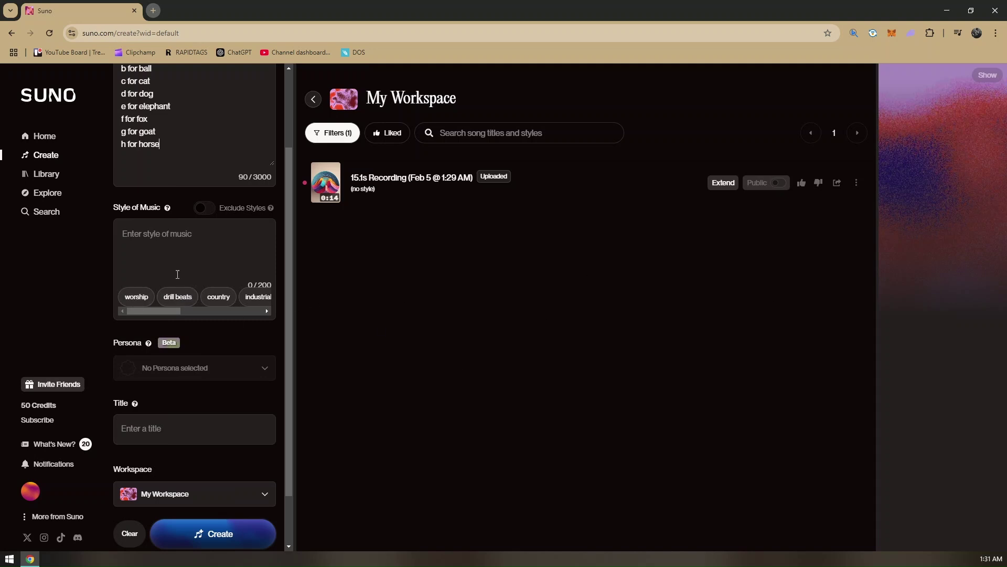
left_click_drag(169, 316, 254, 308)
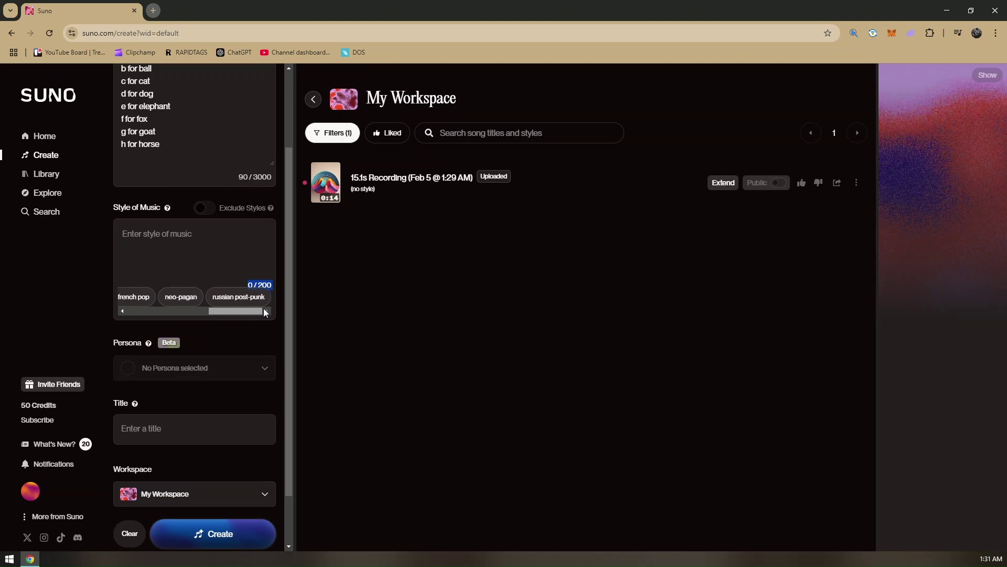
scroll(213, 283, "down", 1)
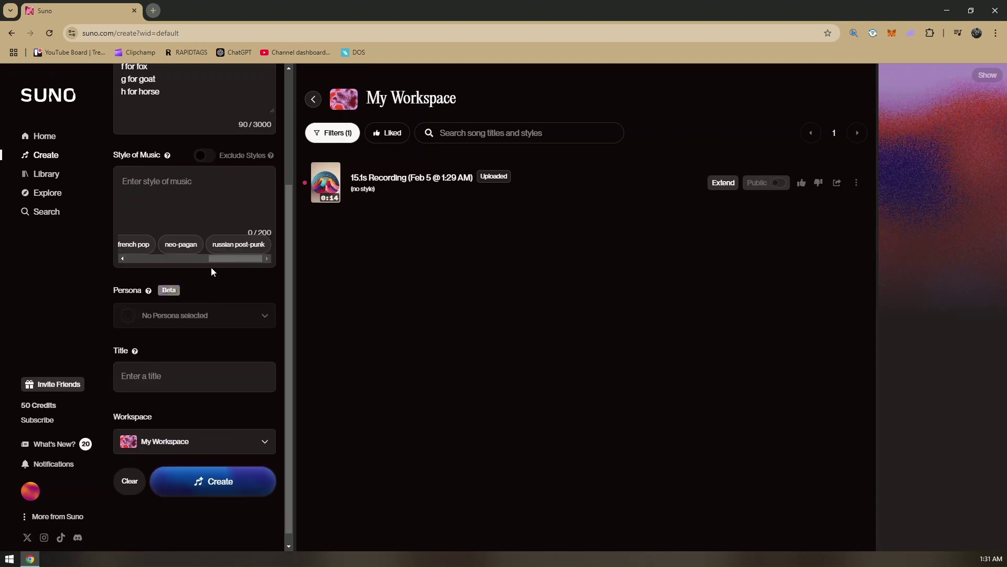
scroll(212, 268, "up", 1)
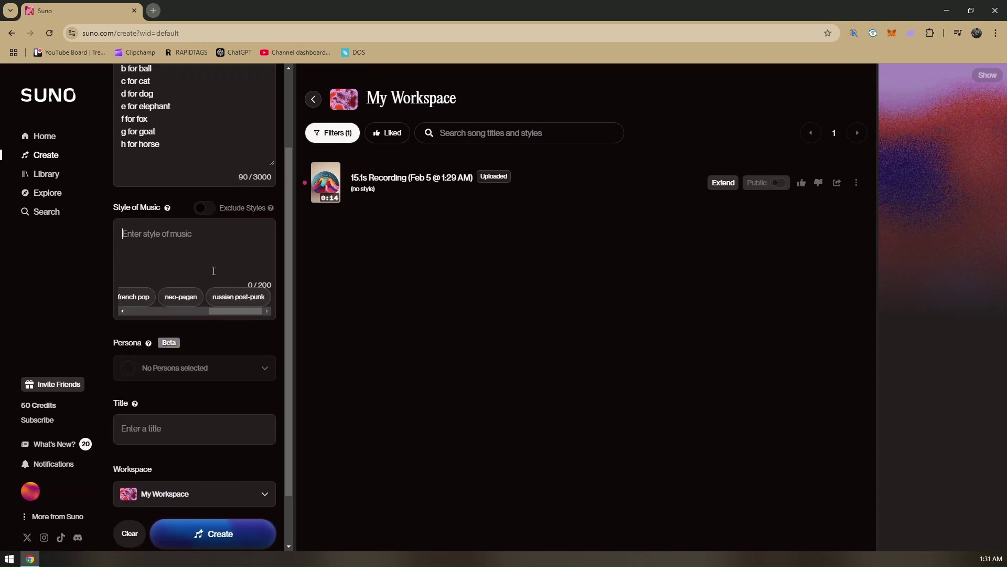
left_click(177, 249)
type("reggae")
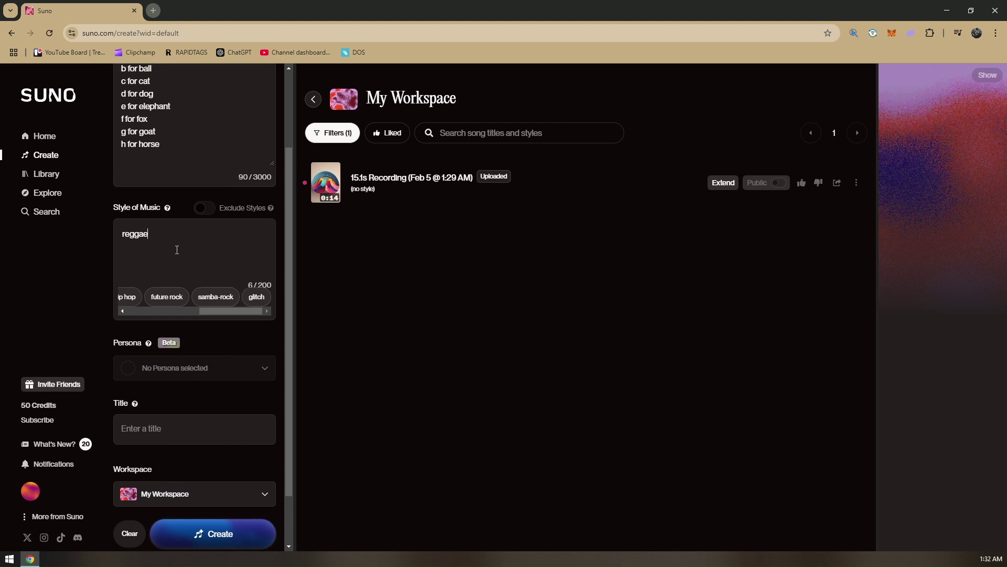
left_click_drag(216, 310, 181, 309)
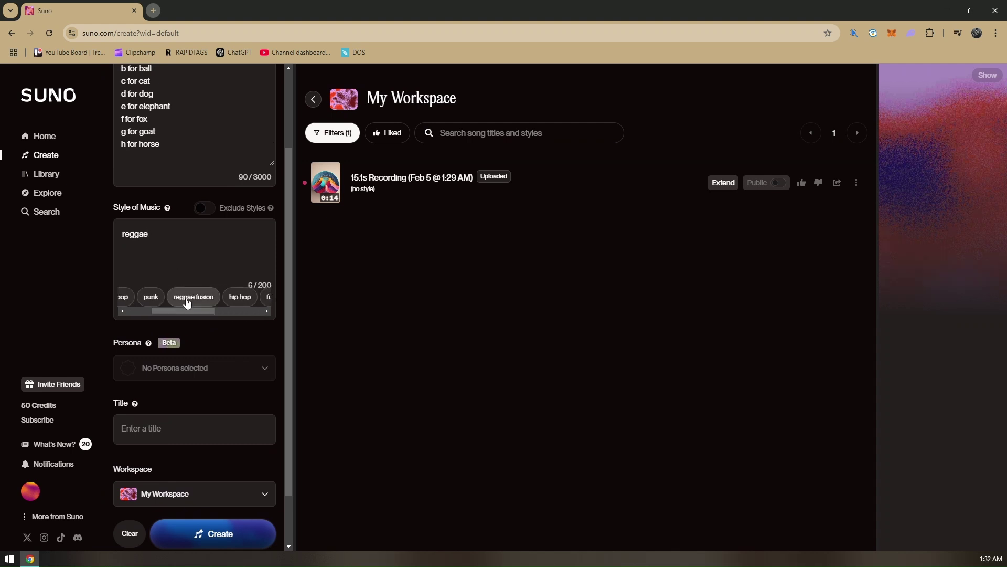
left_click(184, 297)
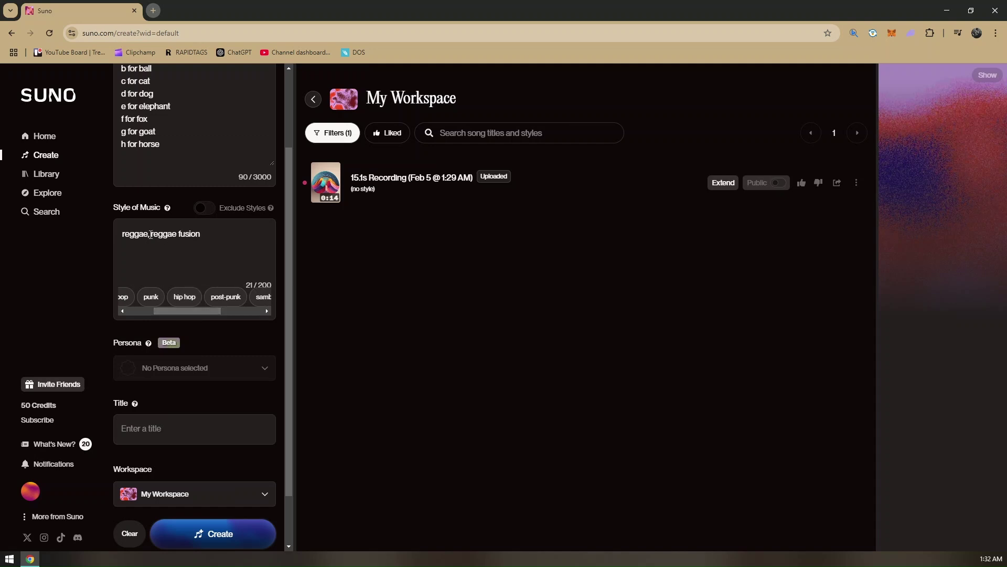
Delete the extra 'reggae,' entry and add 'hip hop' to the style
left_click_drag(151, 235, 111, 236)
key("BackSpace")
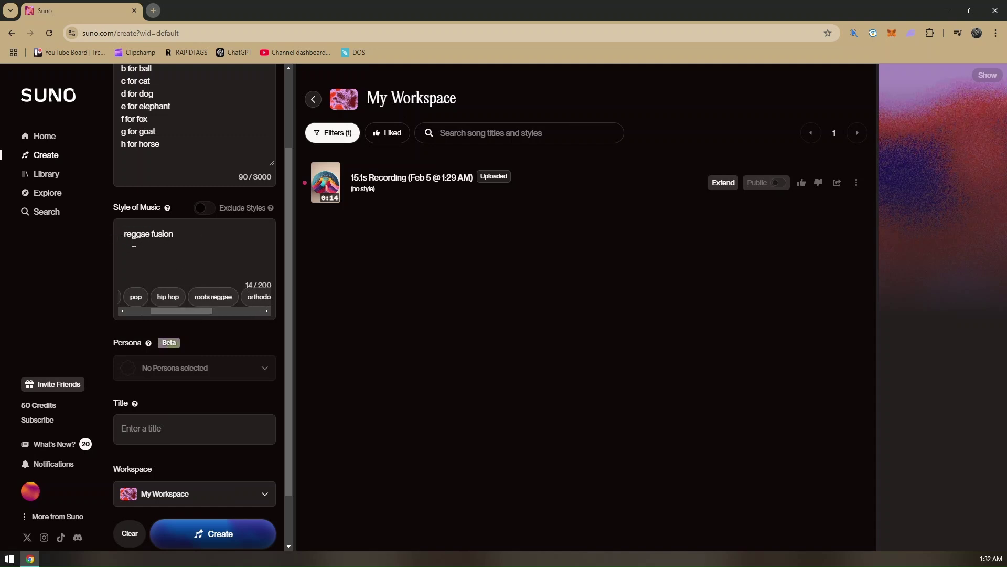
key("BackSpace")
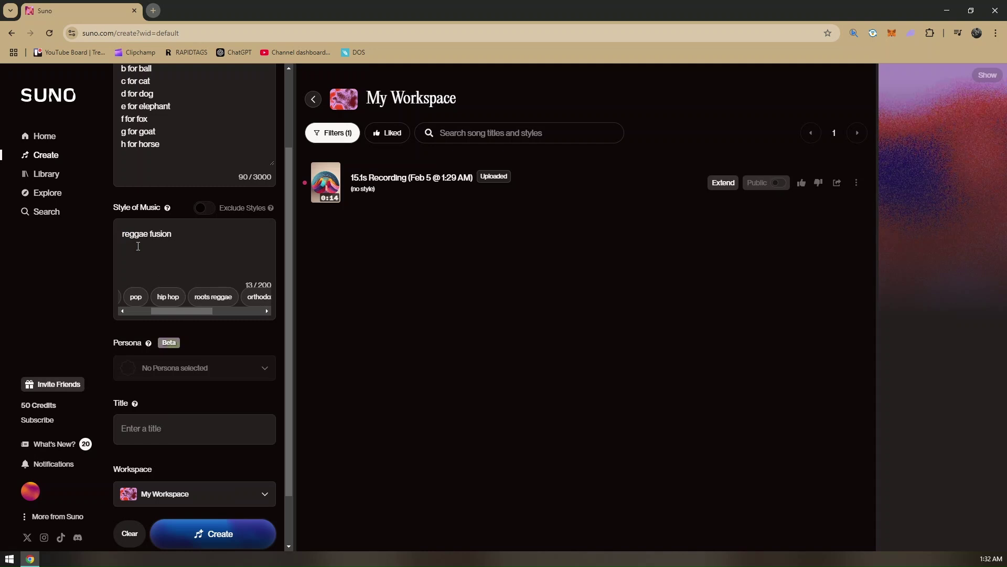
left_click(168, 297)
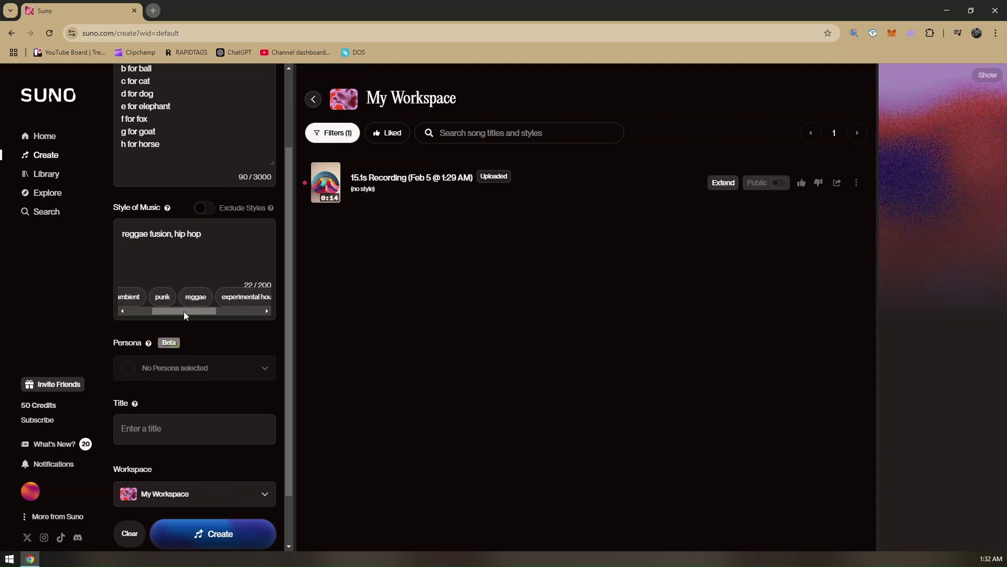
left_click_drag(183, 311, 153, 314)
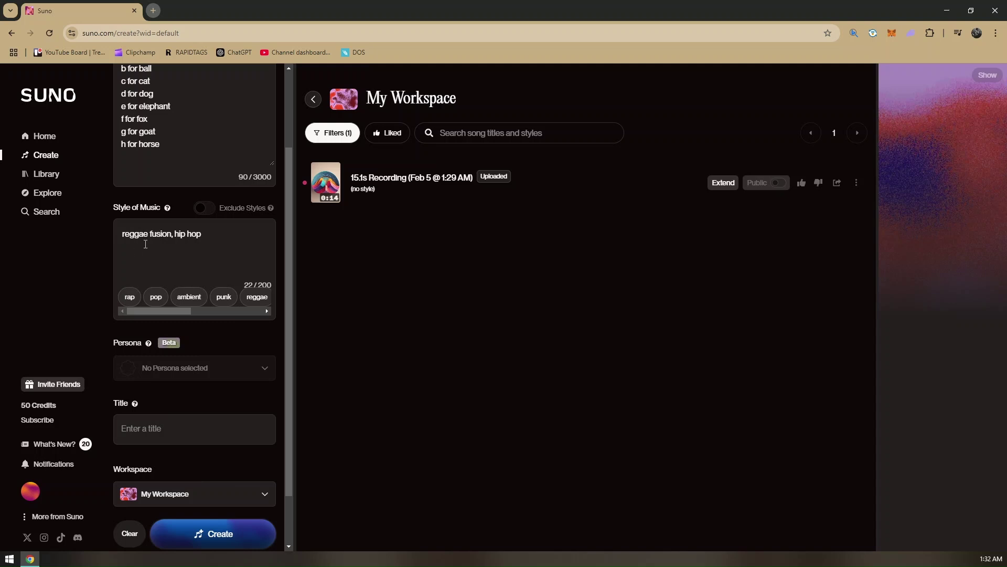
Enter 'RANDOM LYRICS' in the Title field
scroll(245, 231, "down", 1)
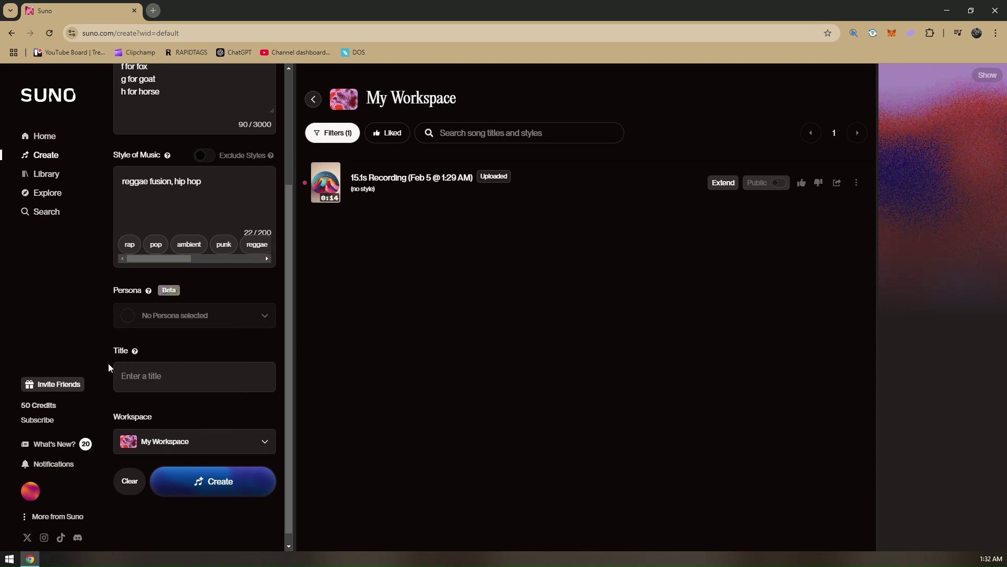
left_click(192, 372)
type("RANDOM LYRICS")
scroll(200, 367, "down", 1)
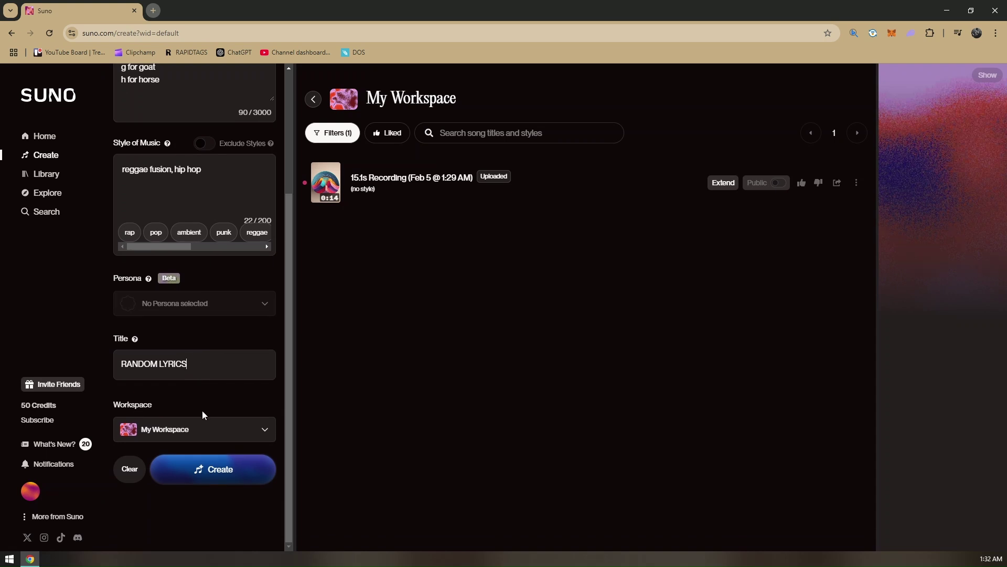
Confirm My Workspace in the Workspace dropdown and review the filled-in song form
double_click(141, 404)
left_click(215, 426)
scroll(216, 473, "down", 1)
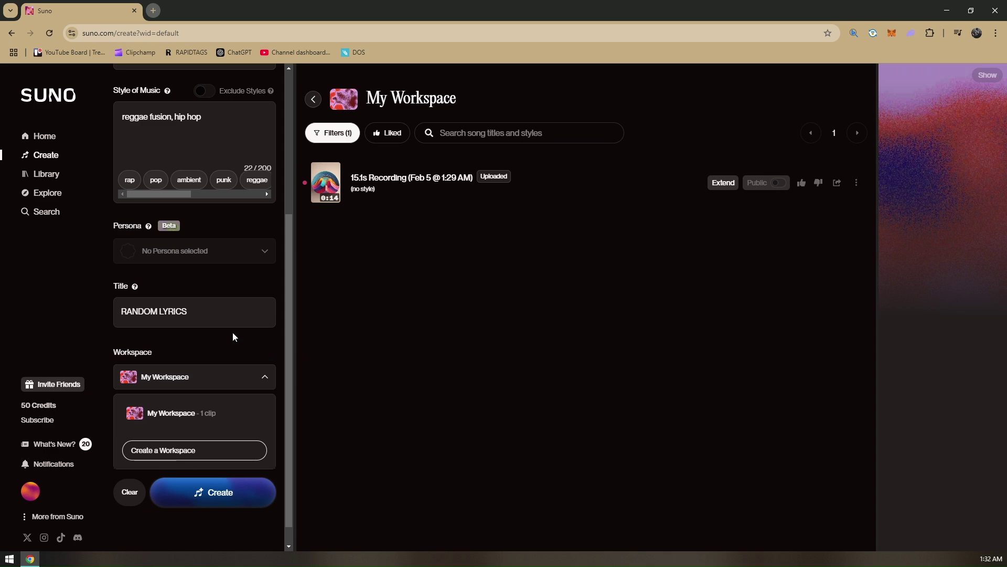
scroll(216, 359, "up", 2)
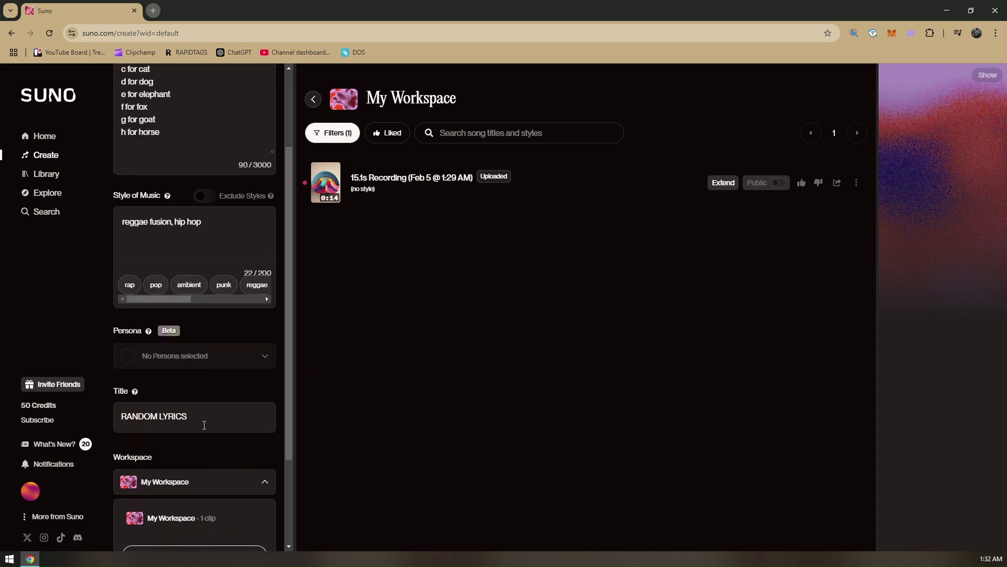
scroll(200, 445, "up", 2)
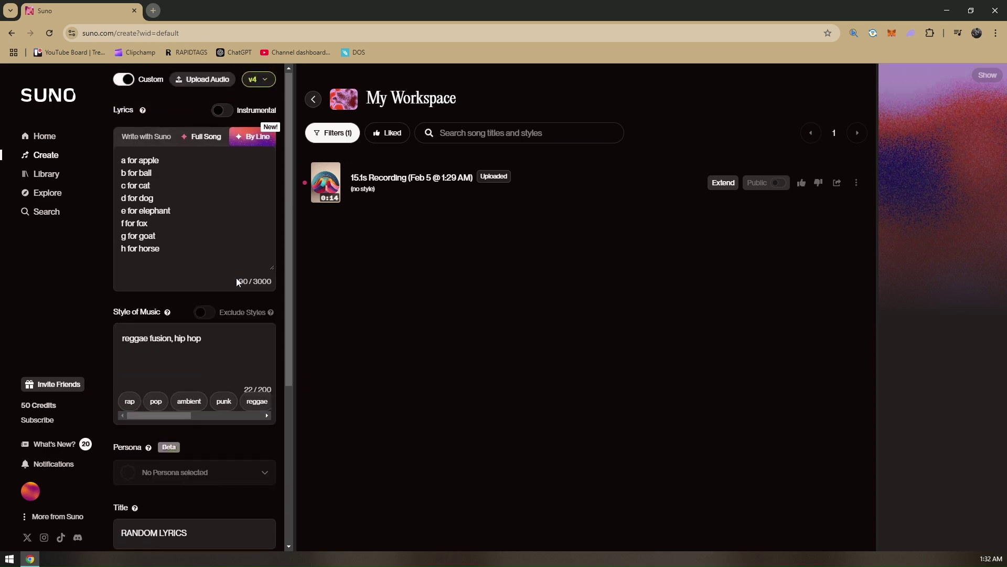
scroll(235, 278, "down", 4)
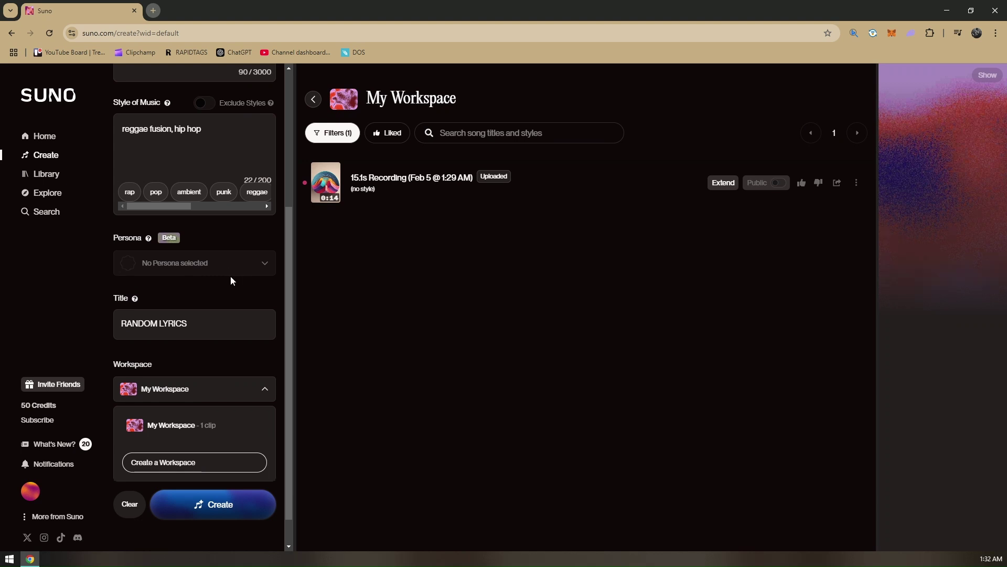
scroll(232, 278, "up", 4)
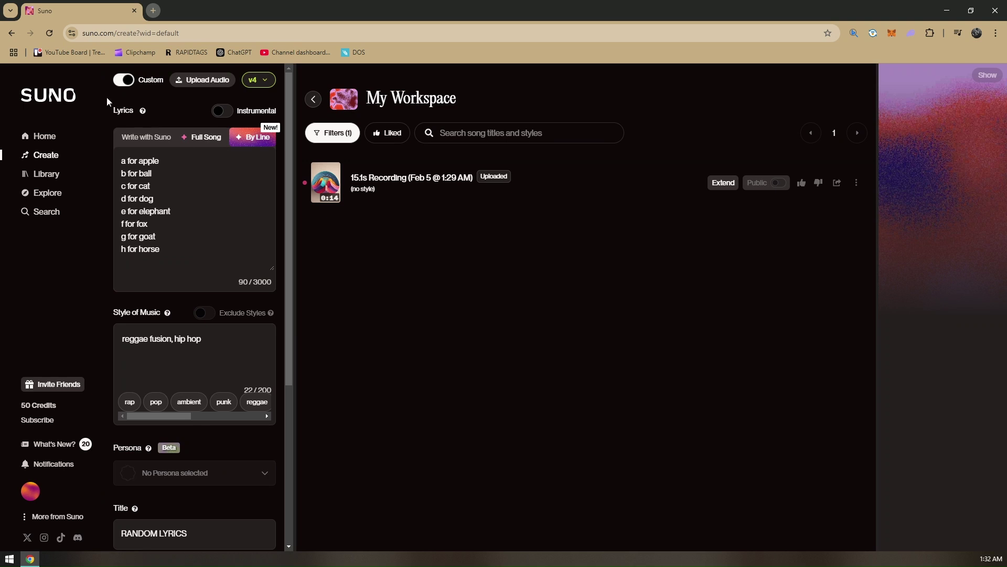
scroll(147, 236, "down", 2)
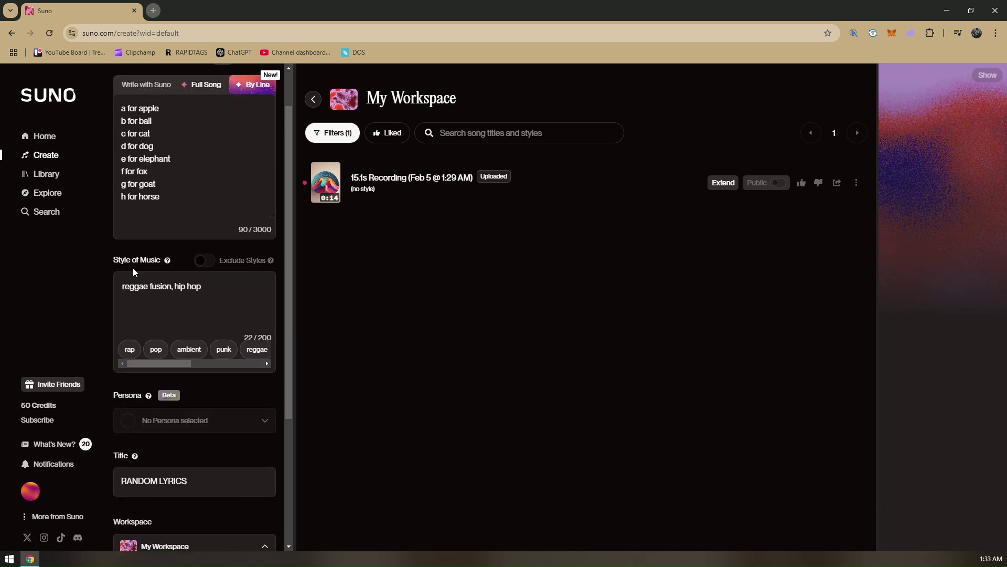
scroll(216, 273, "down", 1)
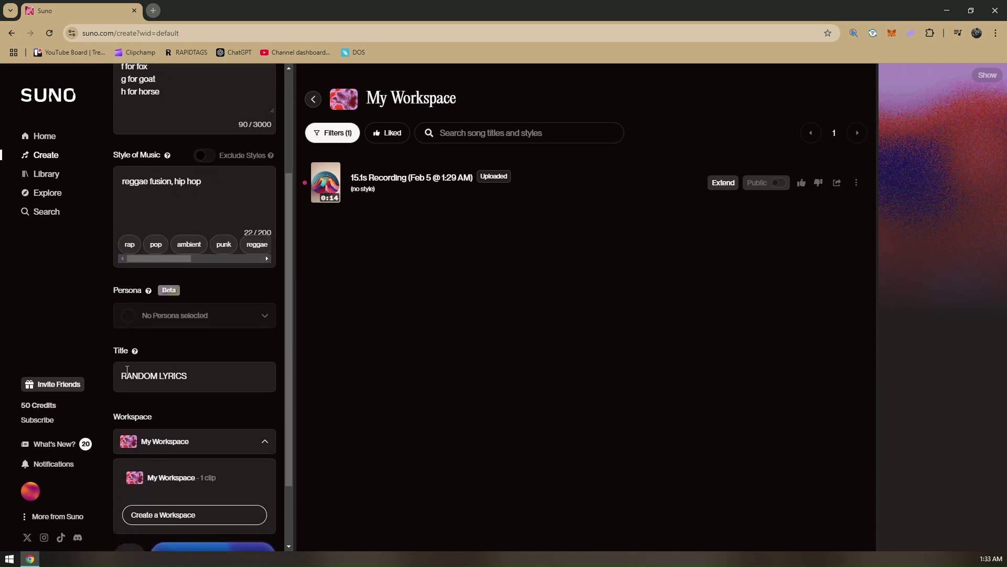
scroll(193, 360, "down", 2)
scroll(199, 365, "up", 4)
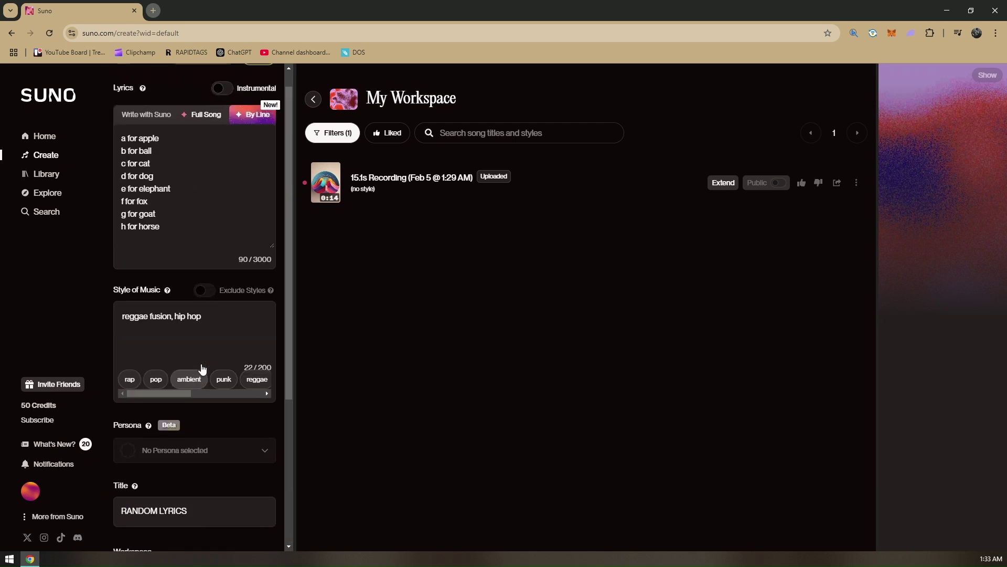
scroll(202, 369, "up", 1)
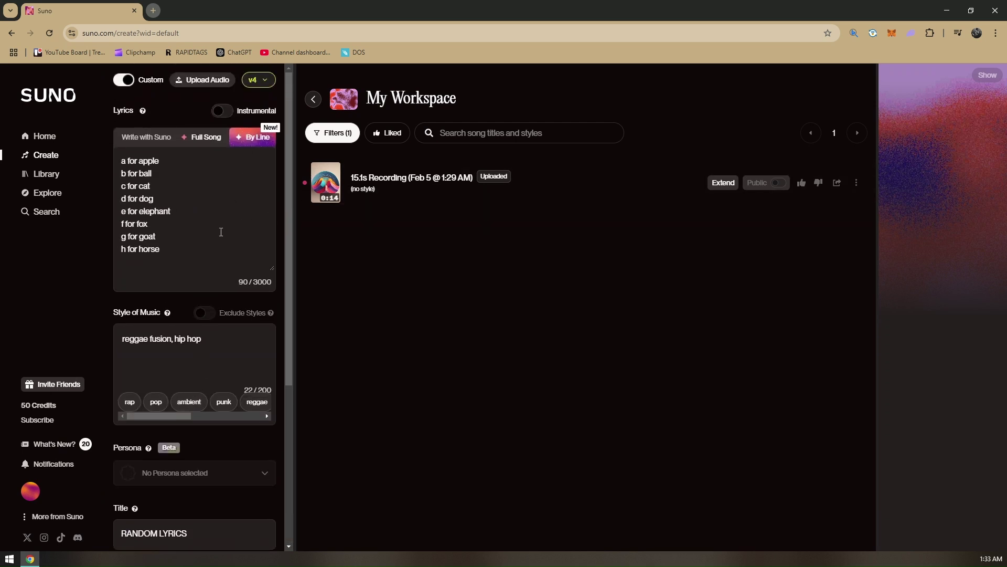
scroll(222, 247, "down", 5)
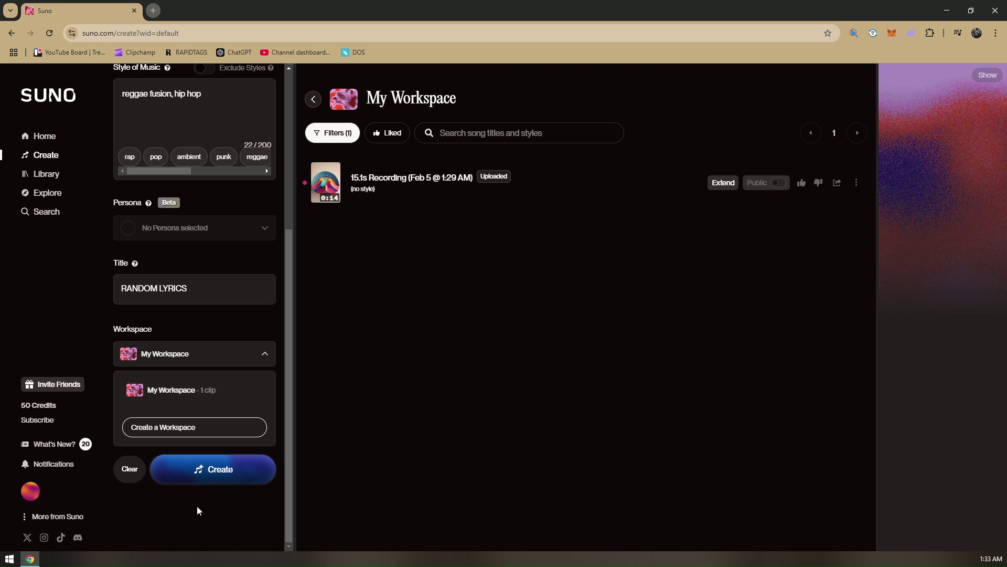
Generate the two RANDOM LYRICS reggae fusion, hip hop songs from the current settings
left_click(204, 472)
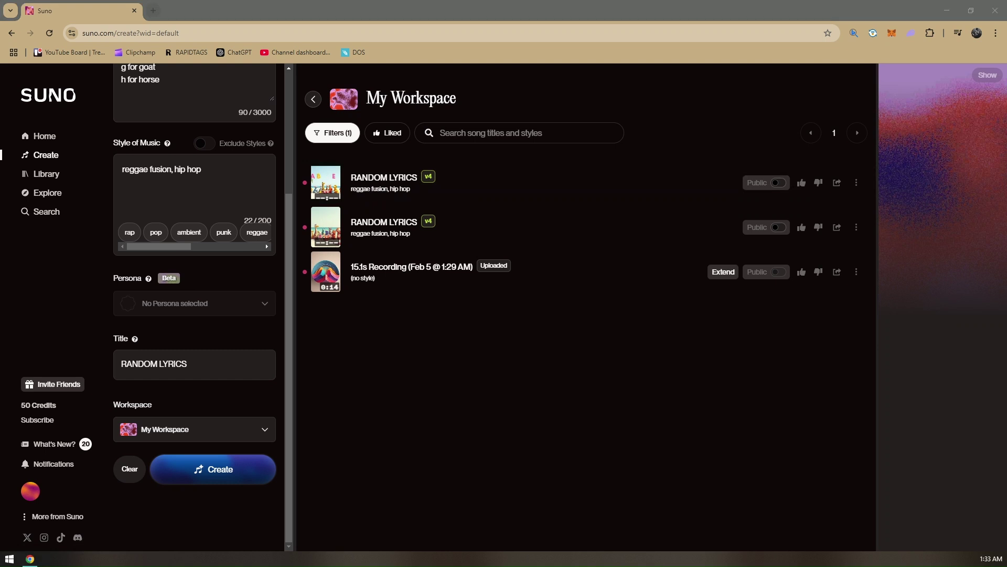
Open the first RANDOM LYRICS song's details, then start playing the second song
left_click(304, 180)
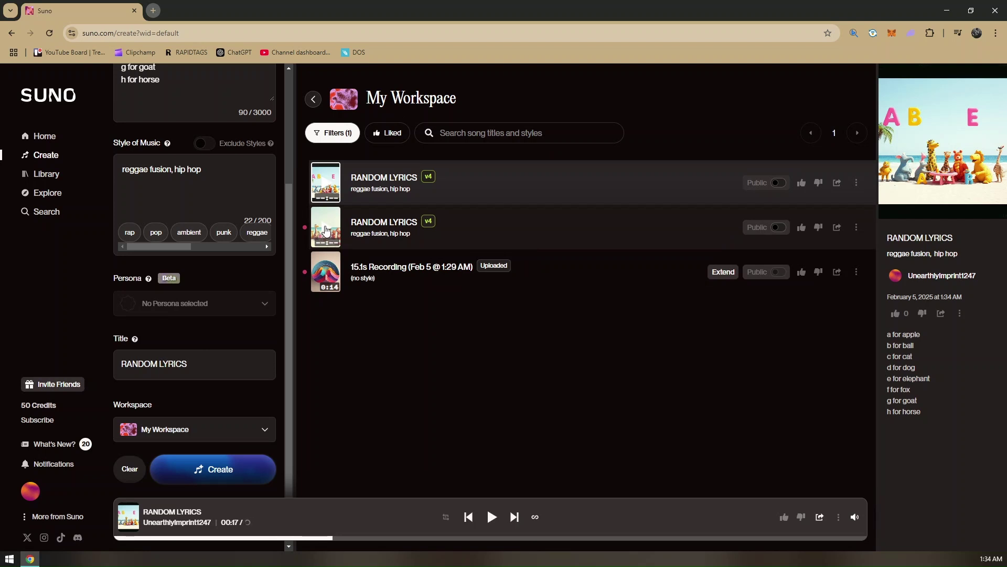
left_click(325, 229)
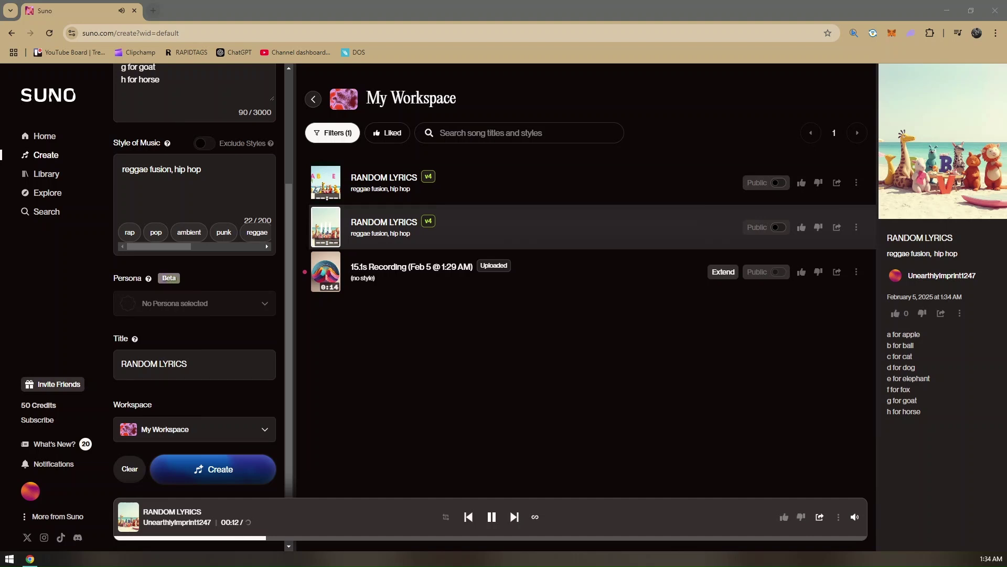
Pause the second song, play the first RANDOM LYRICS song, and pause it at 0:25
left_click(492, 517)
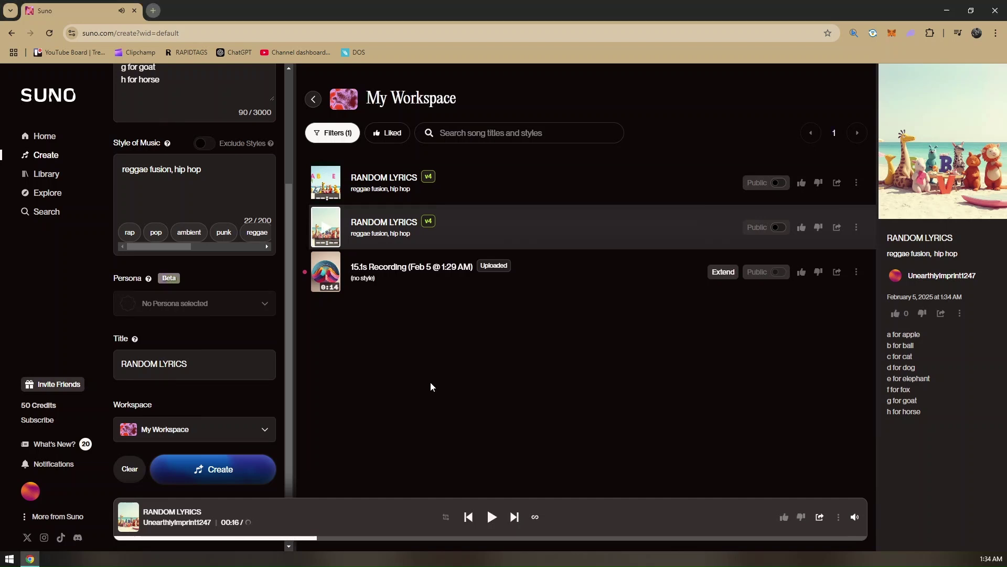
left_click(328, 187)
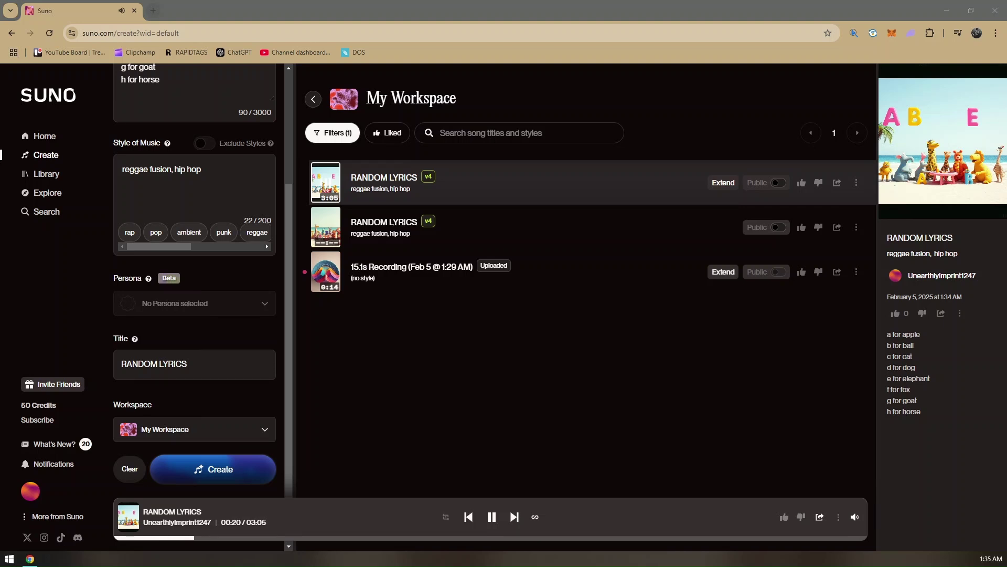
left_click(491, 518)
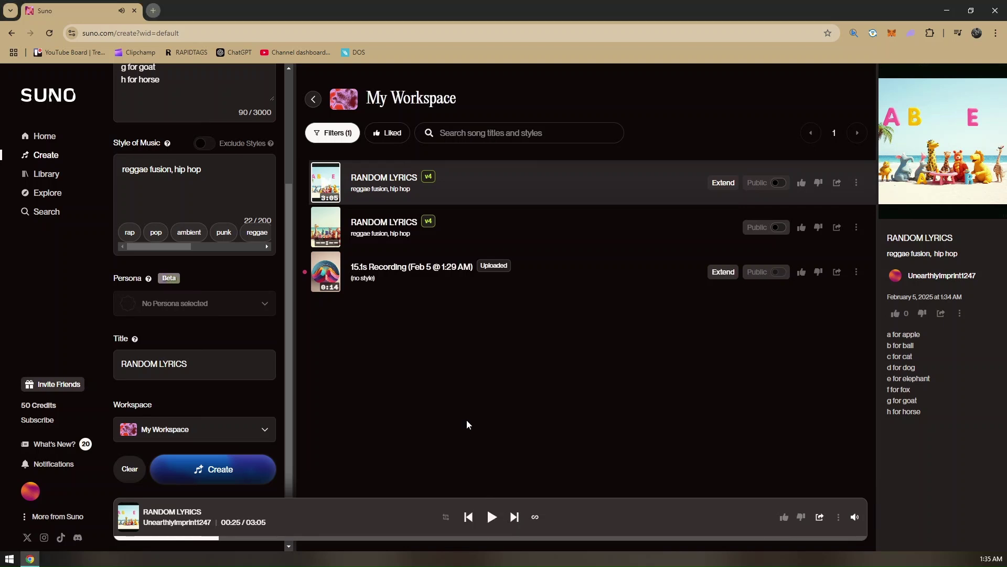